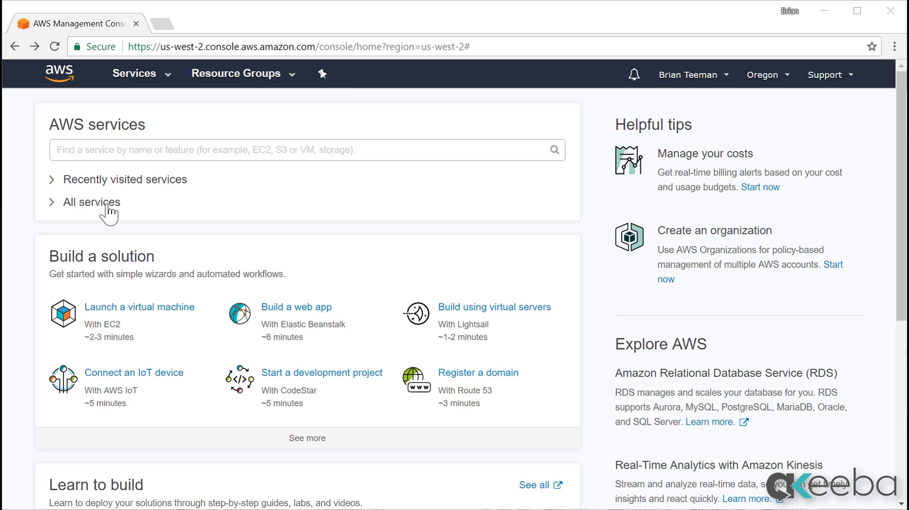
# Step: Open the S3 service and start a new bucket named akeebademo.com
pyautogui.click(107, 206)
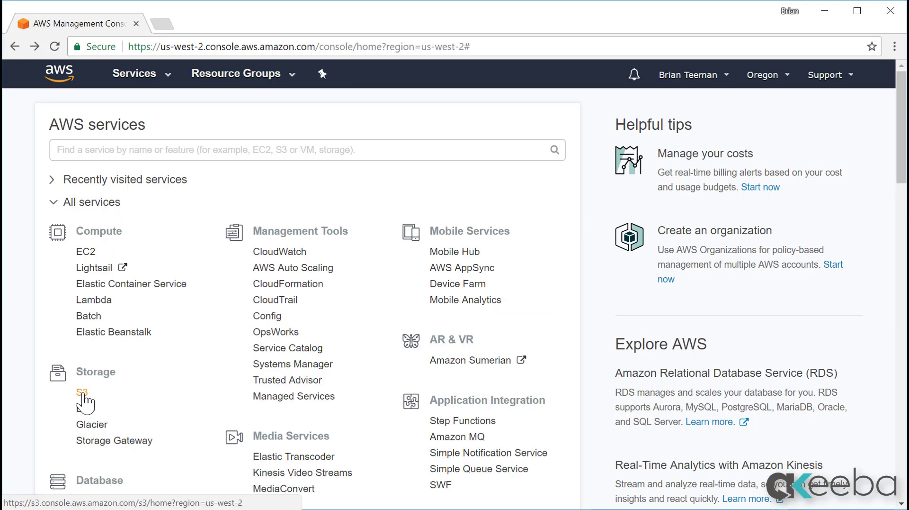
pyautogui.click(83, 392)
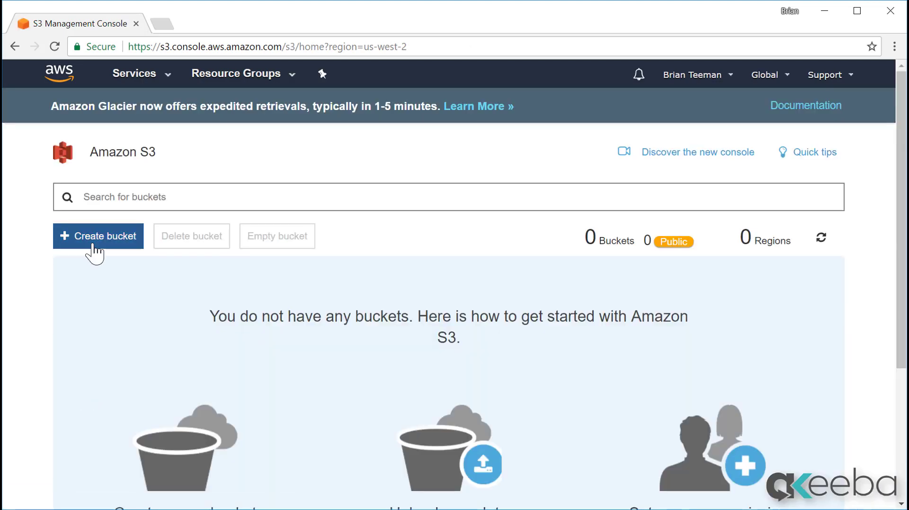
pyautogui.click(94, 243)
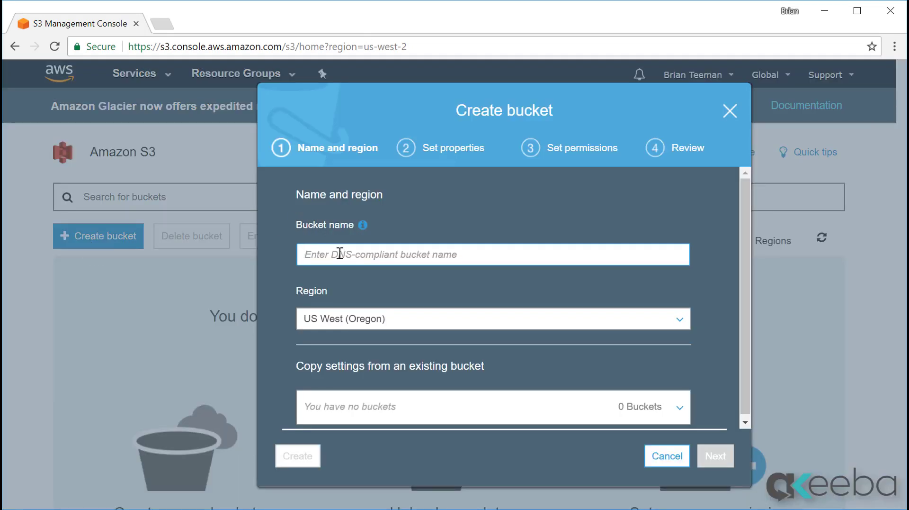
pyautogui.write('akeeb')
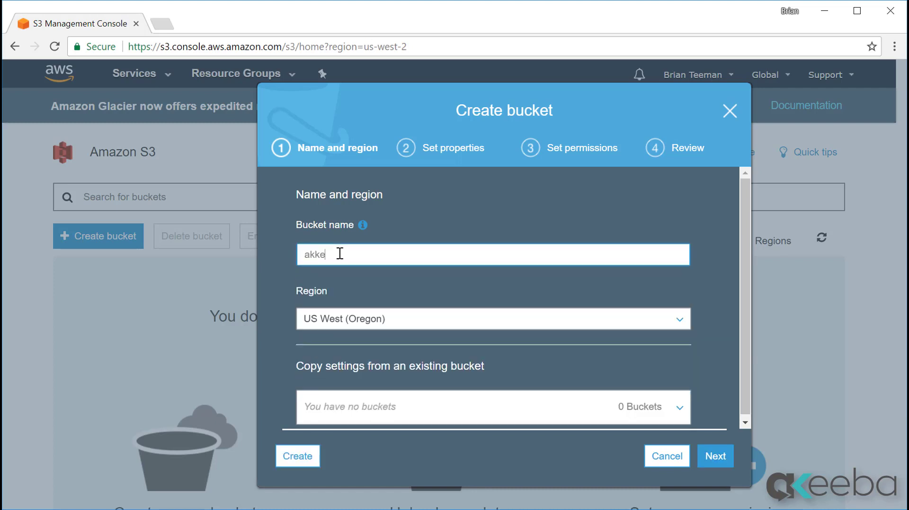
pyautogui.press('BackSpace')
pyautogui.press('BackSpace')
pyautogui.press('BackSpace')
pyautogui.write('eebademo.com')
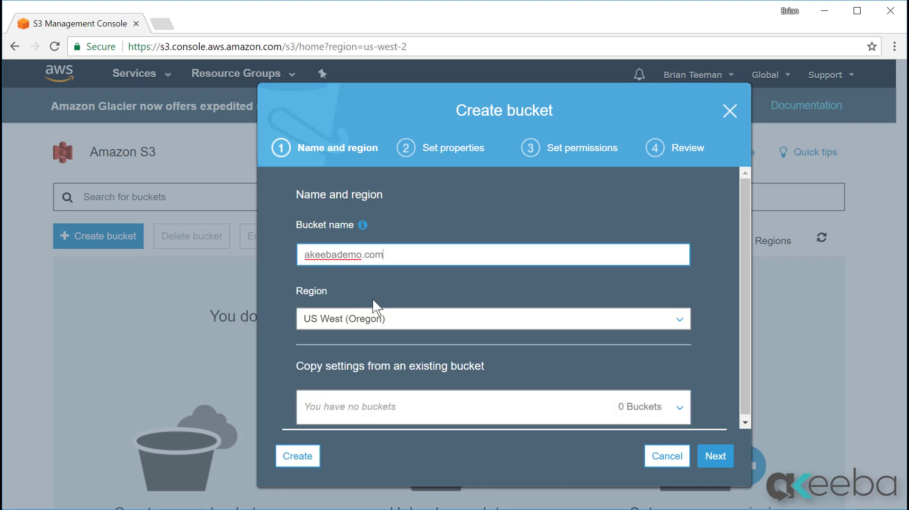
# Step: Set the new bucket's region to EU (London) and create the bucket
pyautogui.click(398, 318)
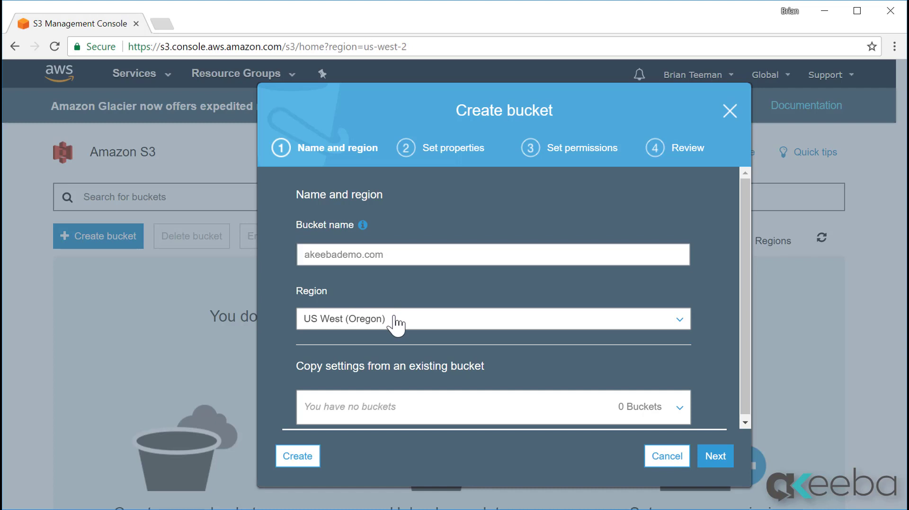
pyautogui.scroll(-5, 398, 390)
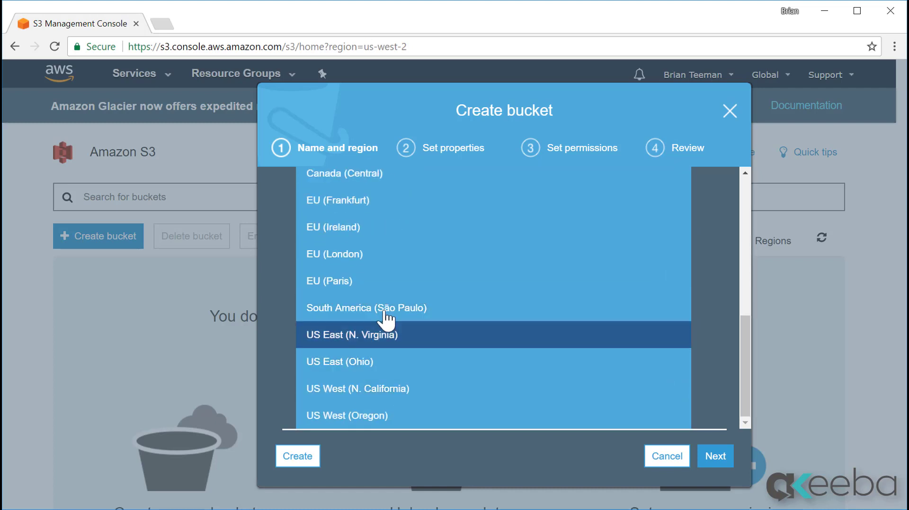
pyautogui.click(369, 258)
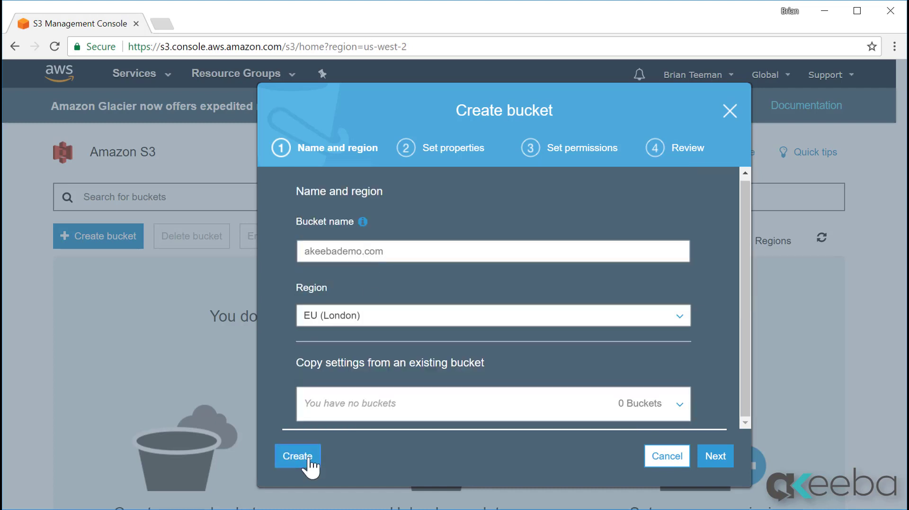
pyautogui.click(310, 461)
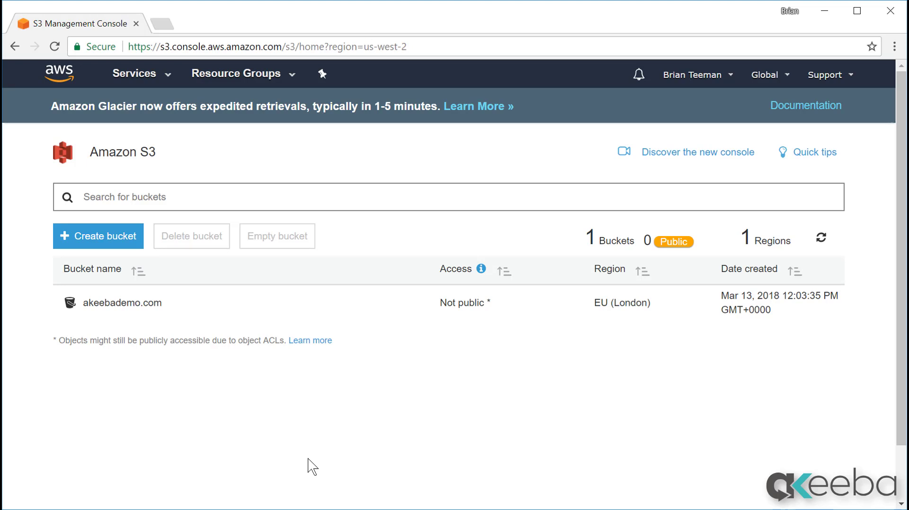
# Step: Create a new access key in the account's security credentials and reveal its access key ID and secret
pyautogui.click(706, 80)
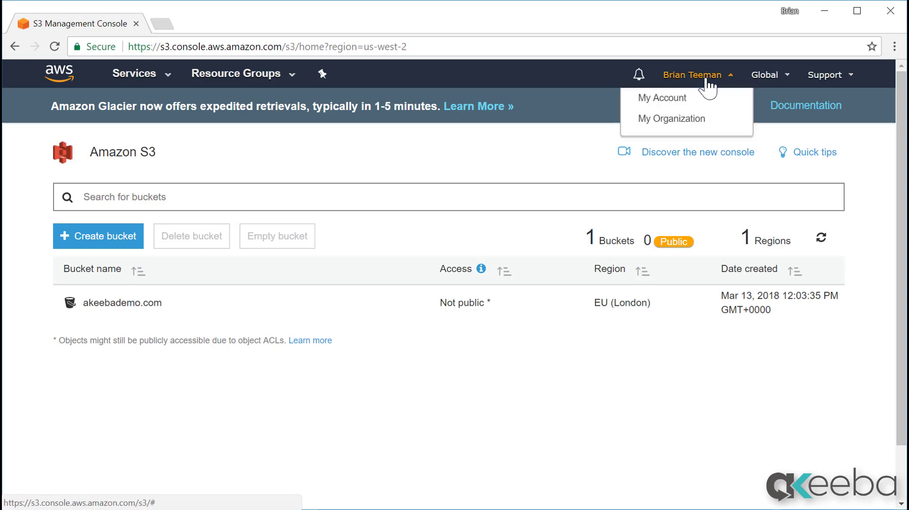
pyautogui.click(697, 177)
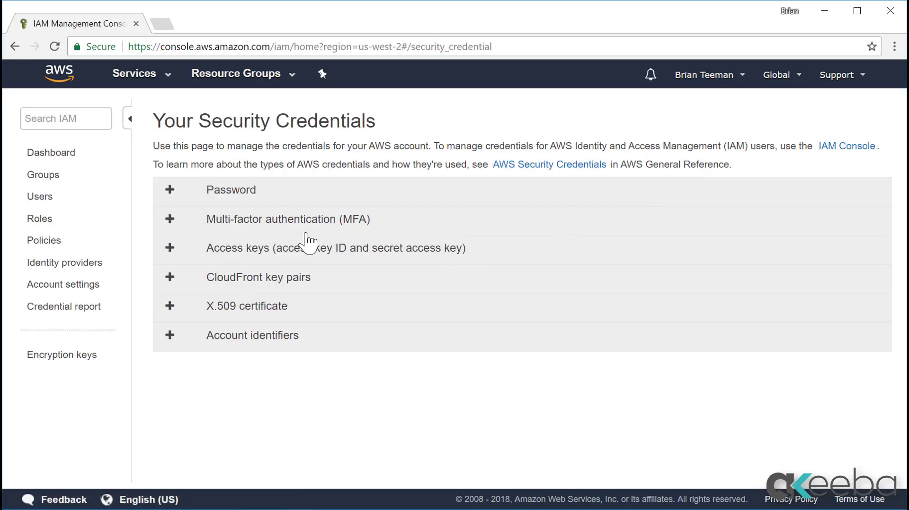
pyautogui.click(243, 251)
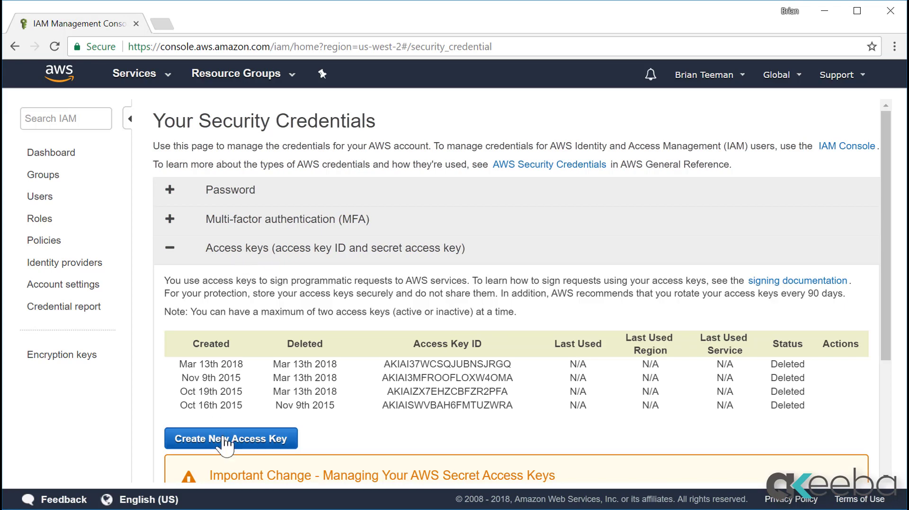
pyautogui.click(224, 438)
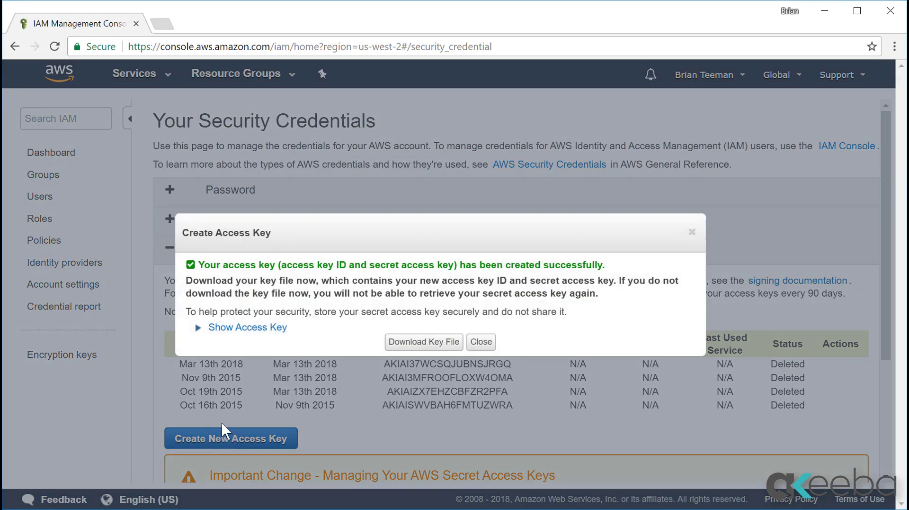
pyautogui.click(234, 332)
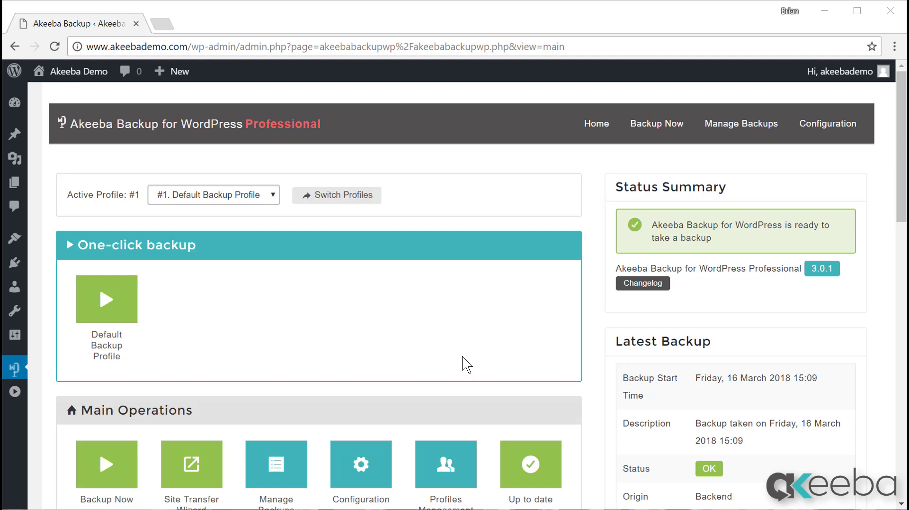
# Step: Switch to Akeeba Backup, set the default profile's post-processing engine to Upload to Amazon S3, and open the engine's settings
pyautogui.scroll(-5, 468, 365)
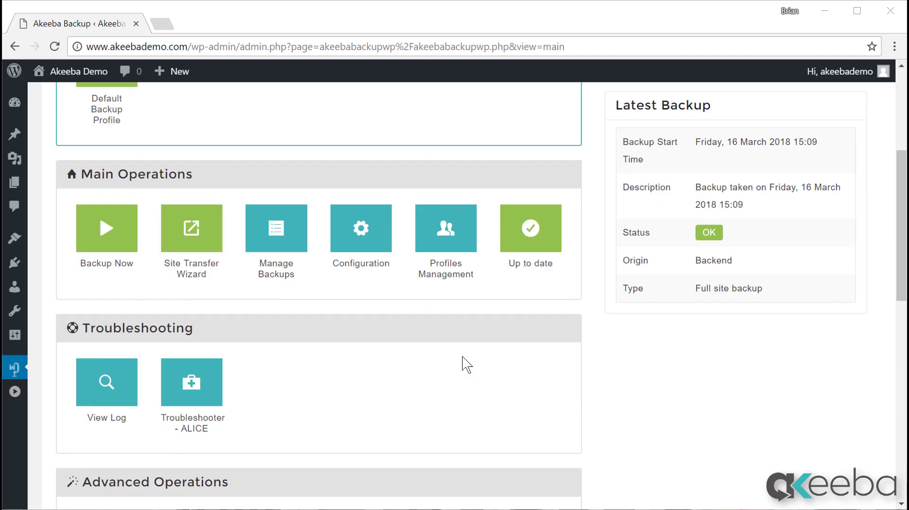
pyautogui.click(374, 251)
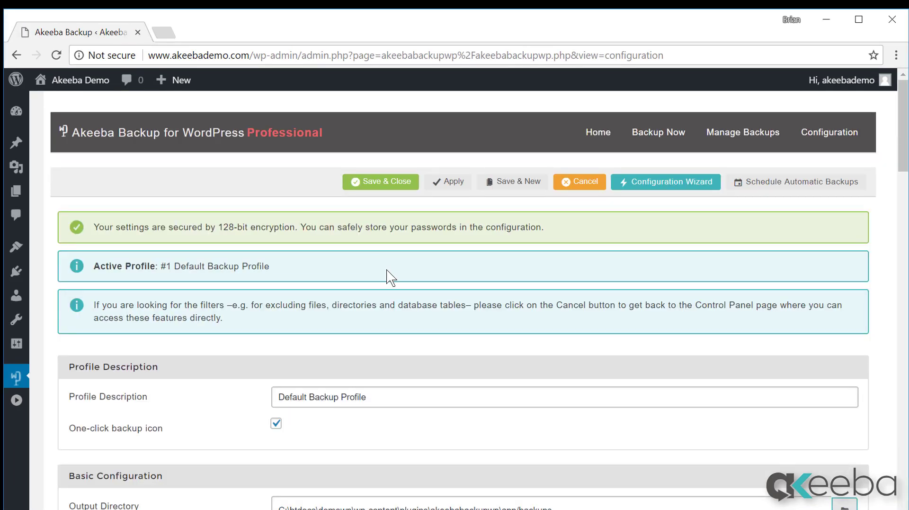
pyautogui.middleClick(392, 286)
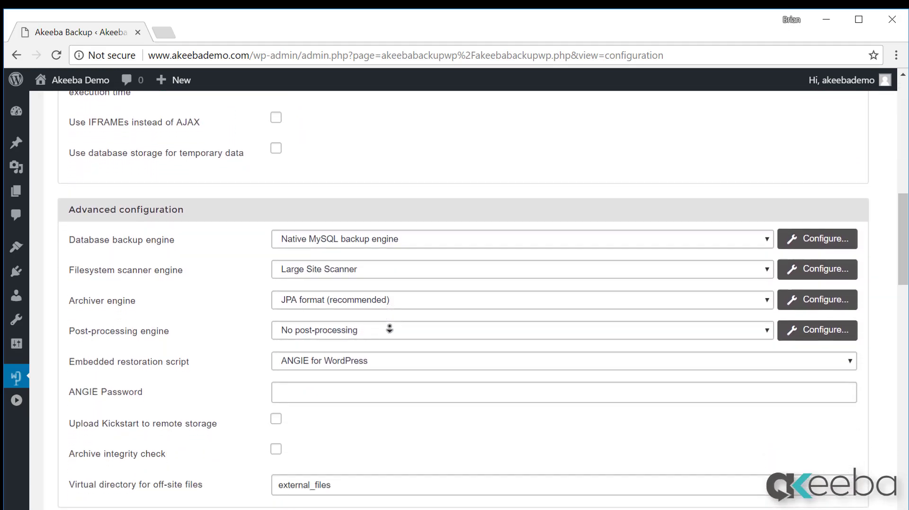
pyautogui.middleClick(391, 327)
pyautogui.click(380, 266)
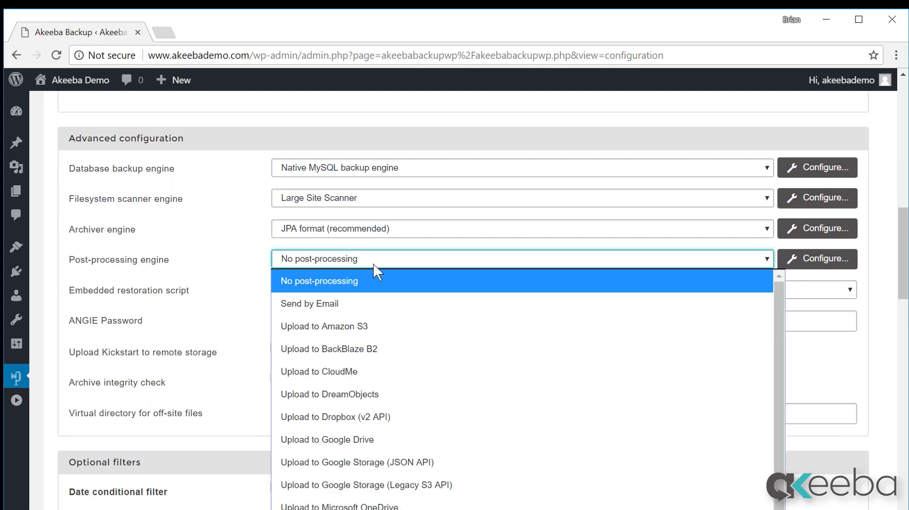
pyautogui.click(374, 329)
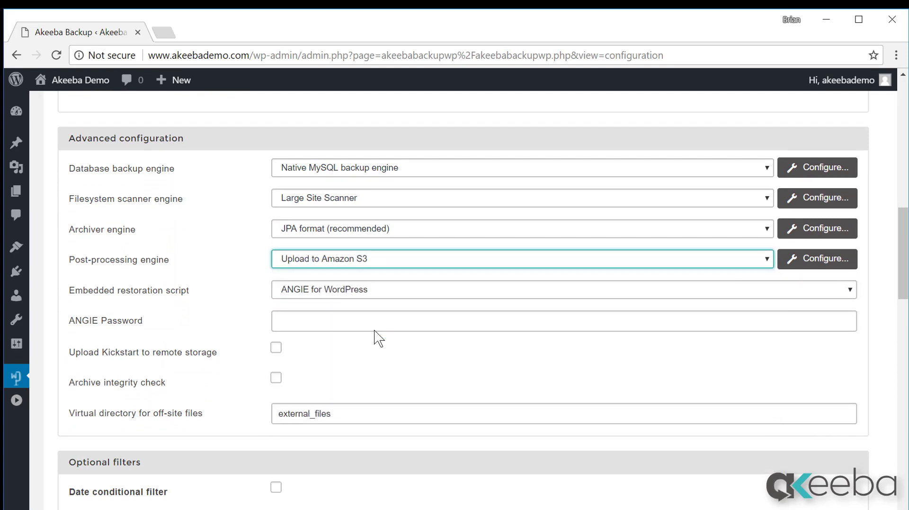
pyautogui.click(812, 264)
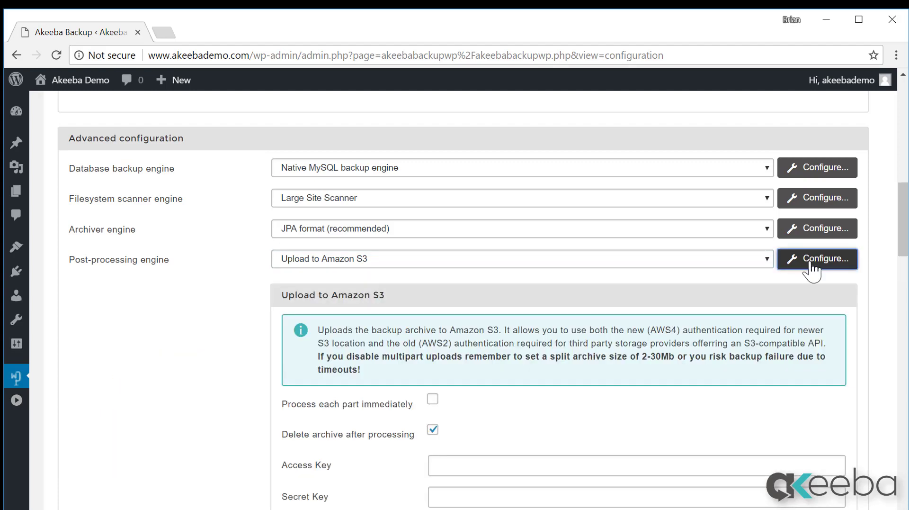
# Step: Copy the new access key ID from the AWS console into the Access Key field of the Amazon S3 upload settings
pyautogui.scroll(-5, 812, 270)
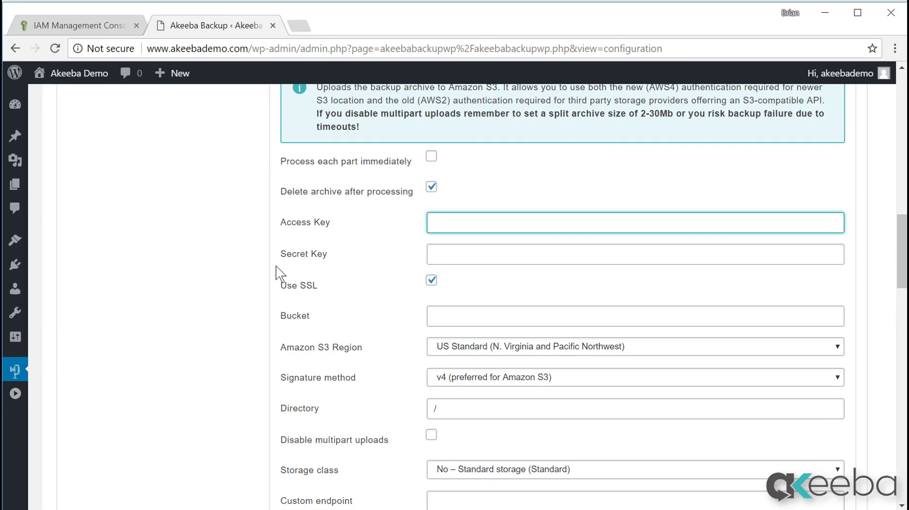
pyautogui.click(95, 23)
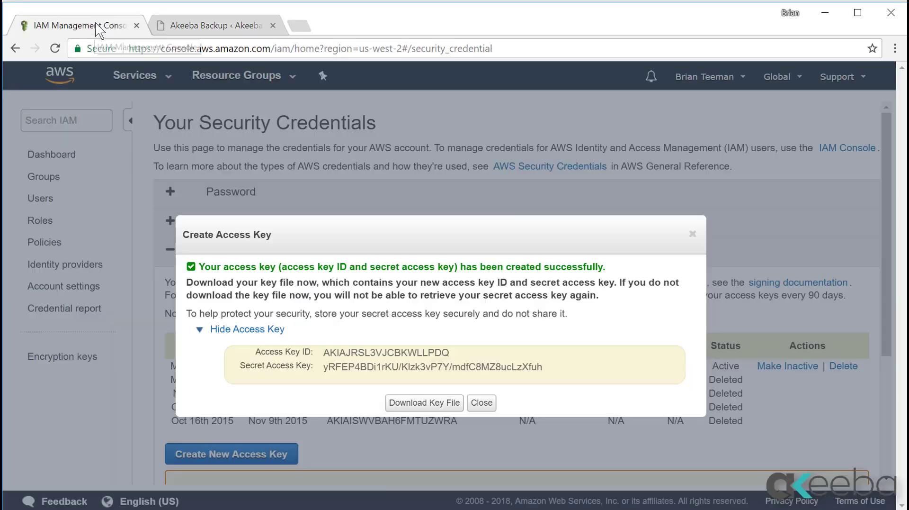
pyautogui.doubleClick(422, 351)
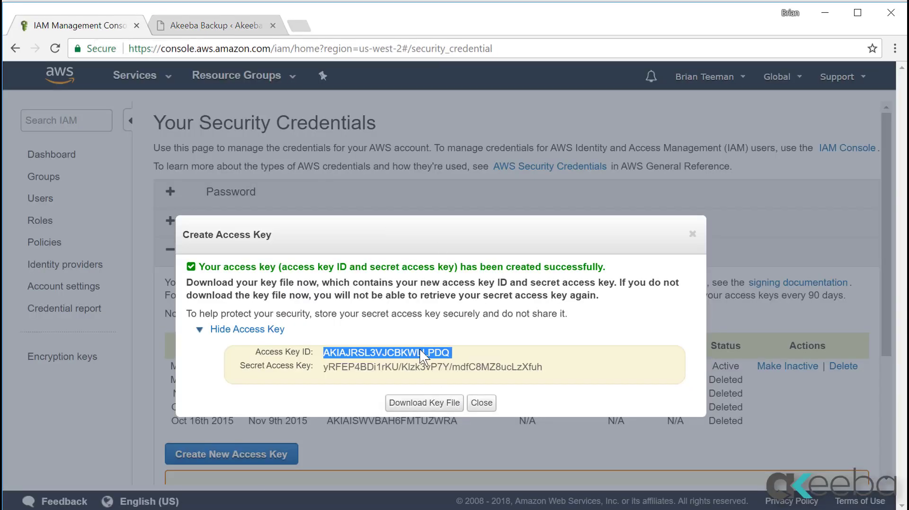
pyautogui.click(231, 23)
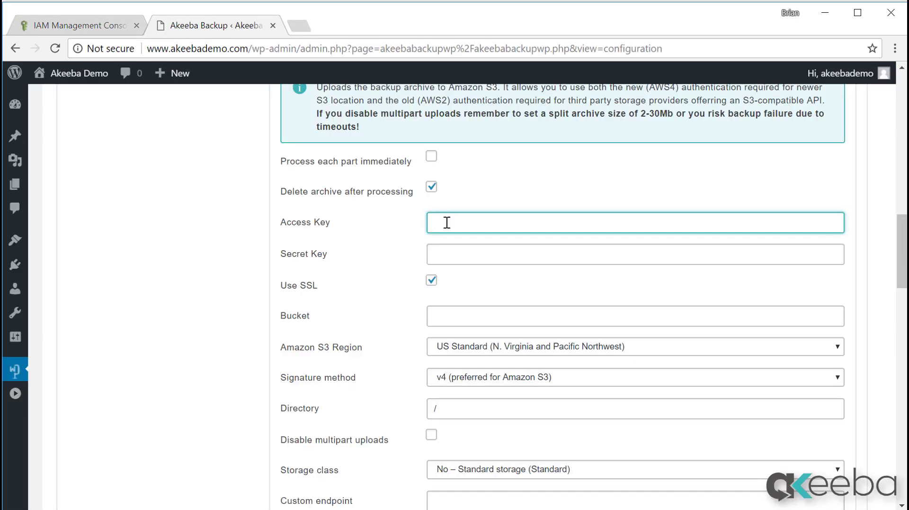
pyautogui.rightClick(444, 223)
pyautogui.click(478, 308)
# Step: Copy the secret access key from the AWS console into the Secret Key field of the Amazon S3 upload settings
pyautogui.click(451, 254)
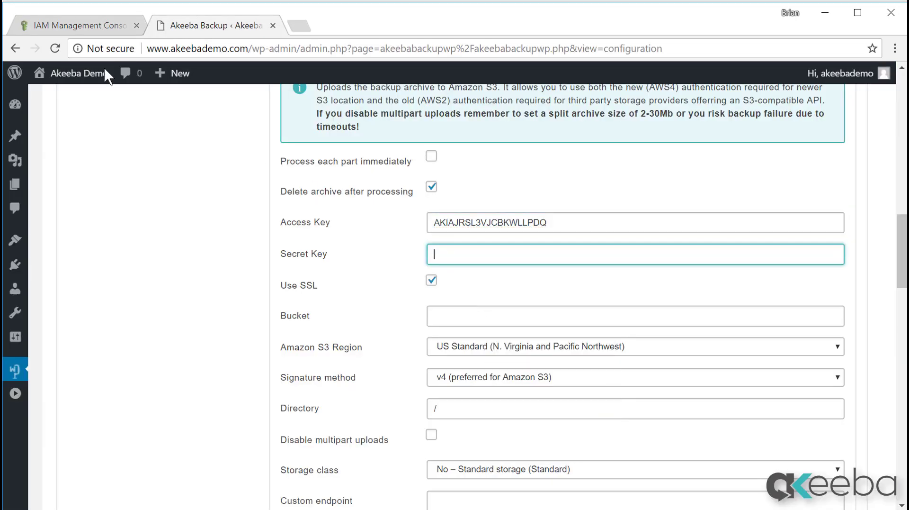
pyautogui.click(81, 28)
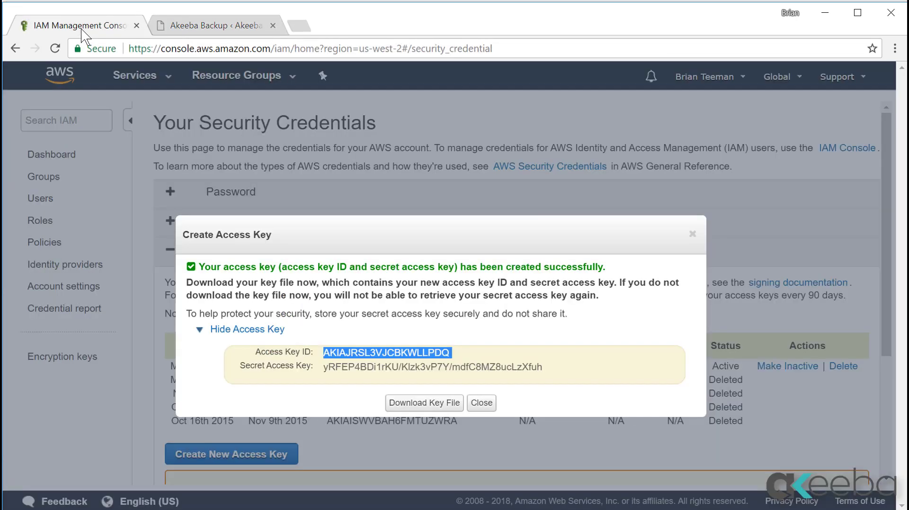
pyautogui.tripleClick(370, 364)
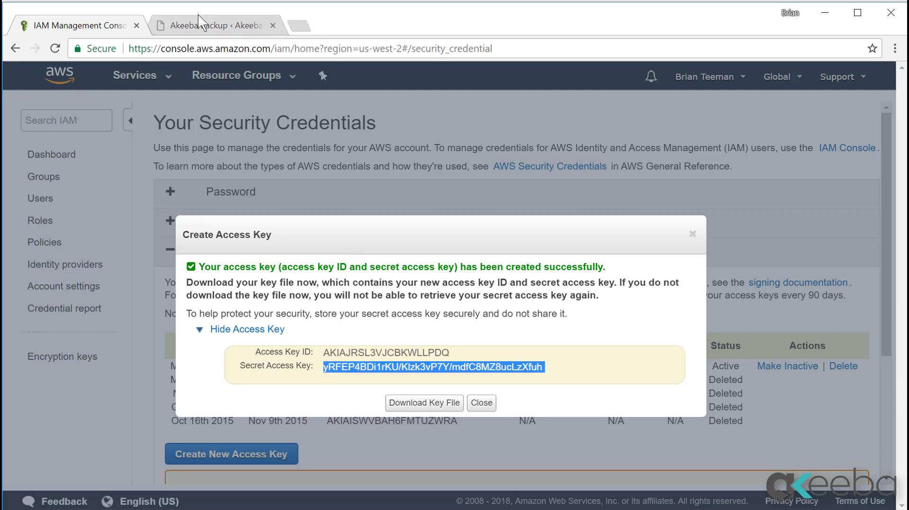
pyautogui.click(198, 24)
pyautogui.click(440, 256)
pyautogui.hotkey('ctrl', 'v')
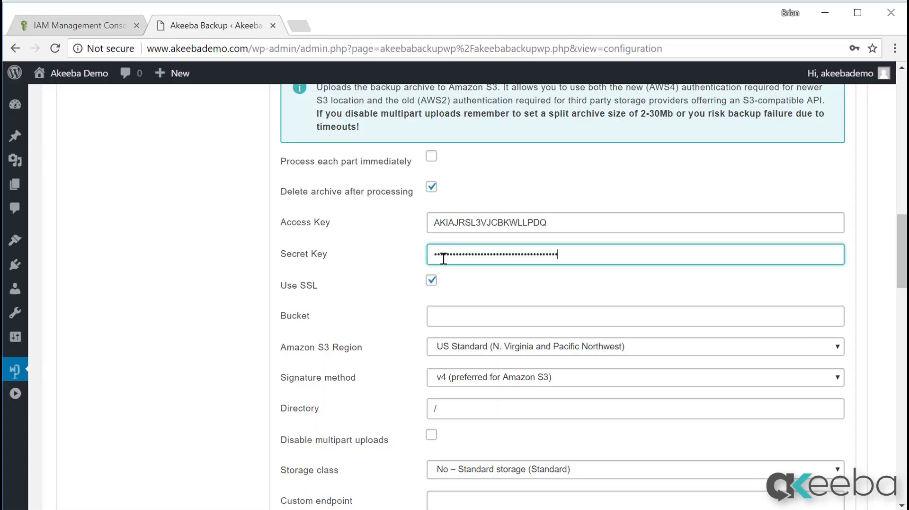
# Step: Set the bucket in the Amazon S3 upload settings to akeebademo.com
pyautogui.click(447, 315)
pyautogui.write('a')
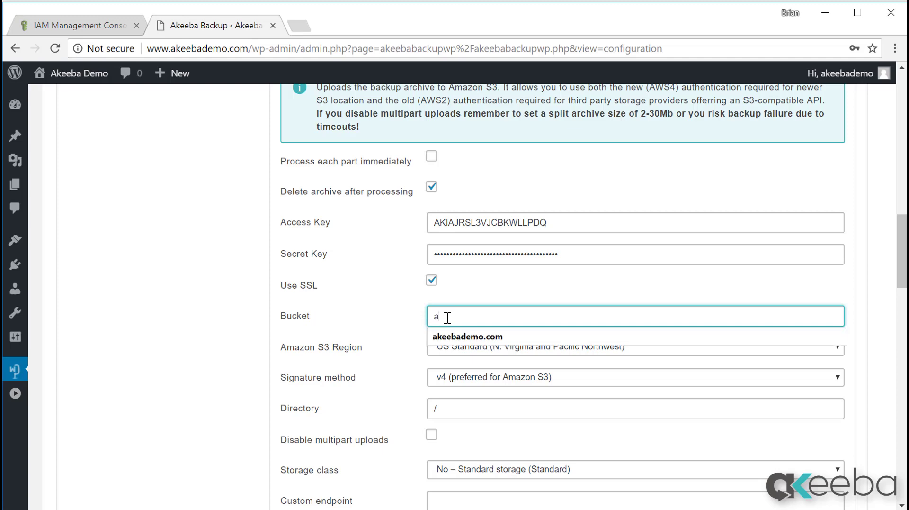
pyautogui.press('Down')
pyautogui.press('Return')
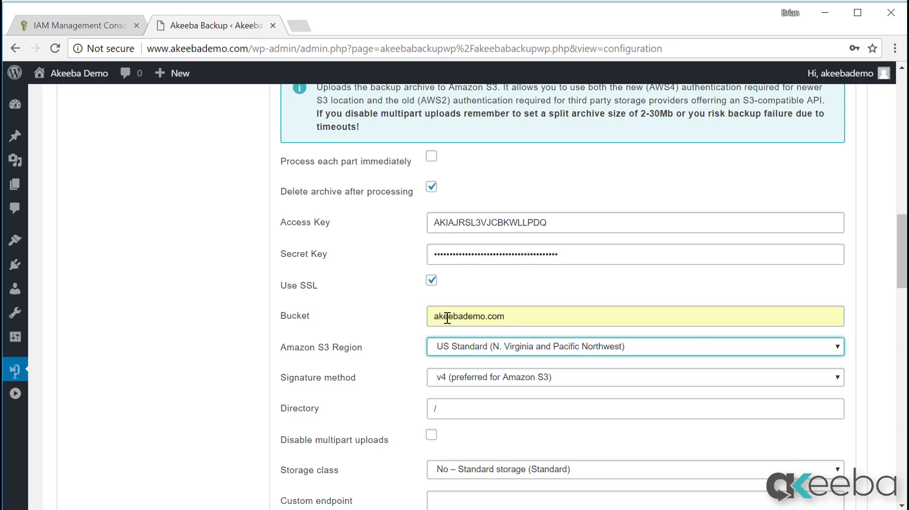
# Step: Choose the Amazon S3 region for the bucket, and save and close the profile configuration
pyautogui.click(451, 350)
pyautogui.click(465, 170)
pyautogui.middleClick(501, 374)
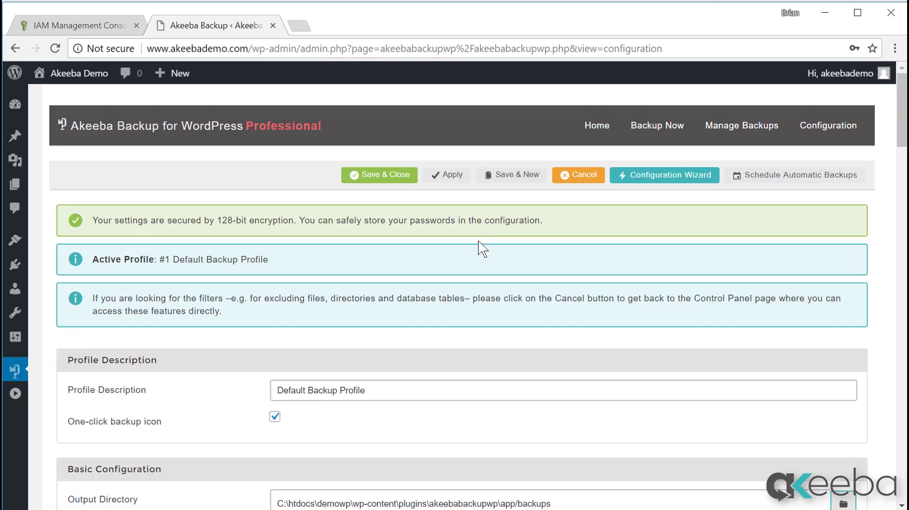
pyautogui.click(385, 177)
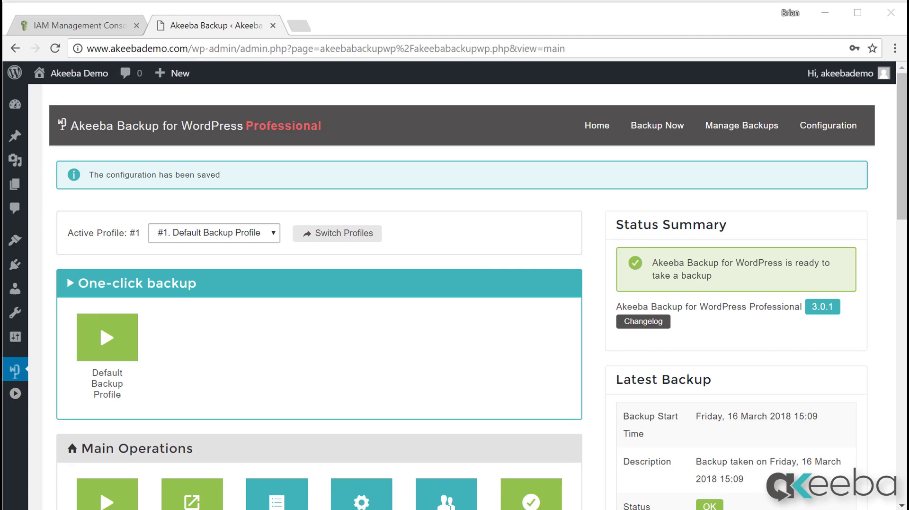
# Step: Run a one-click backup with the Default Backup Profile and open the list of managed backups
pyautogui.click(116, 337)
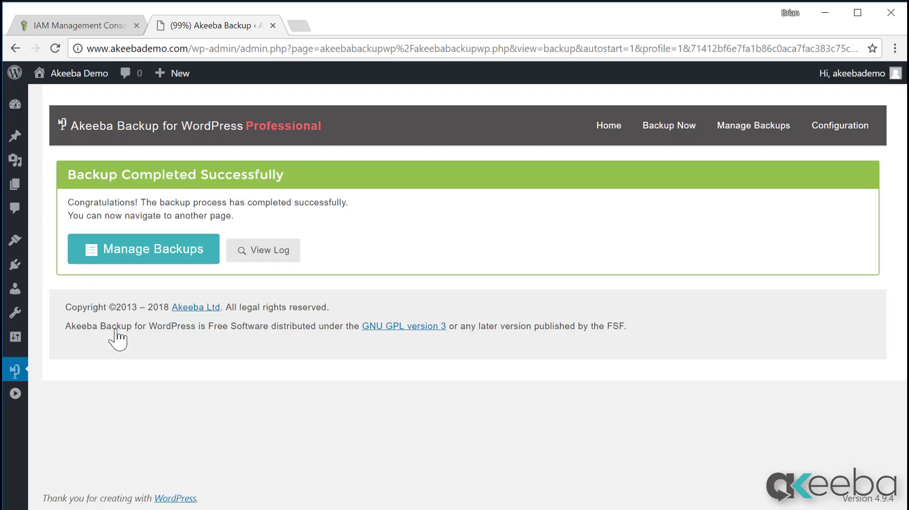
pyautogui.click(153, 254)
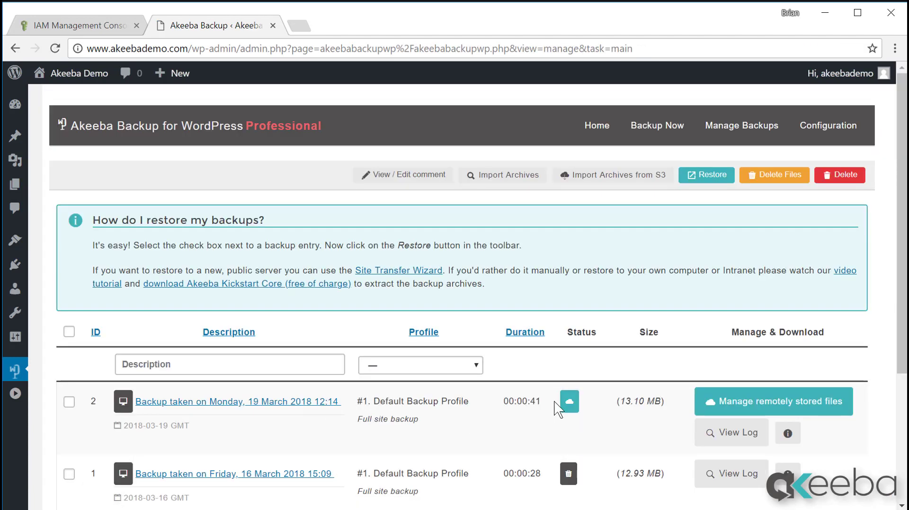
# Step: Check the newest backup's storage status and remotely stored files, and inspect the akeebademo.com bucket in the S3 console
pyautogui.moveTo(562, 402)
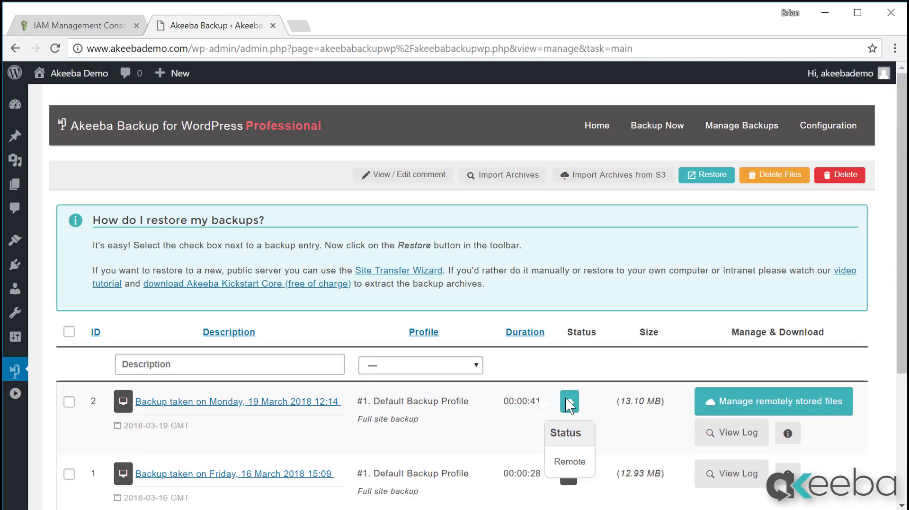
pyautogui.click(705, 398)
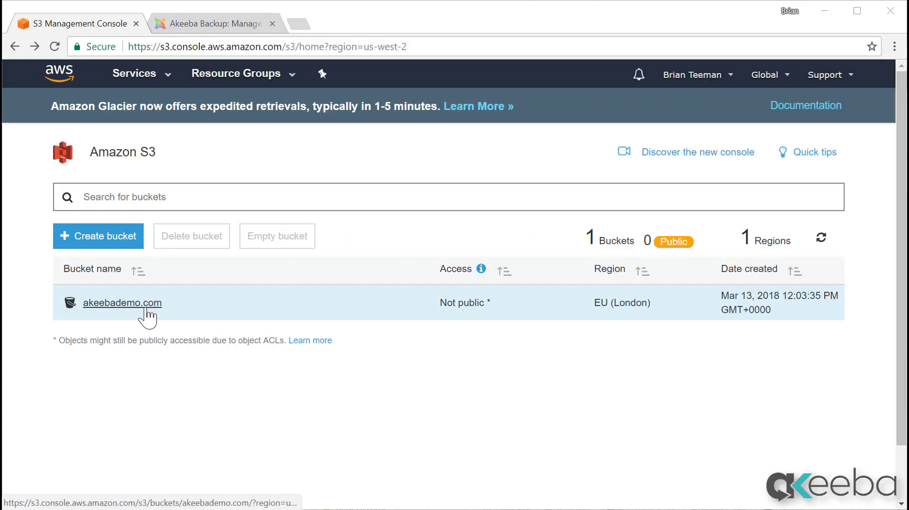
pyautogui.click(146, 310)
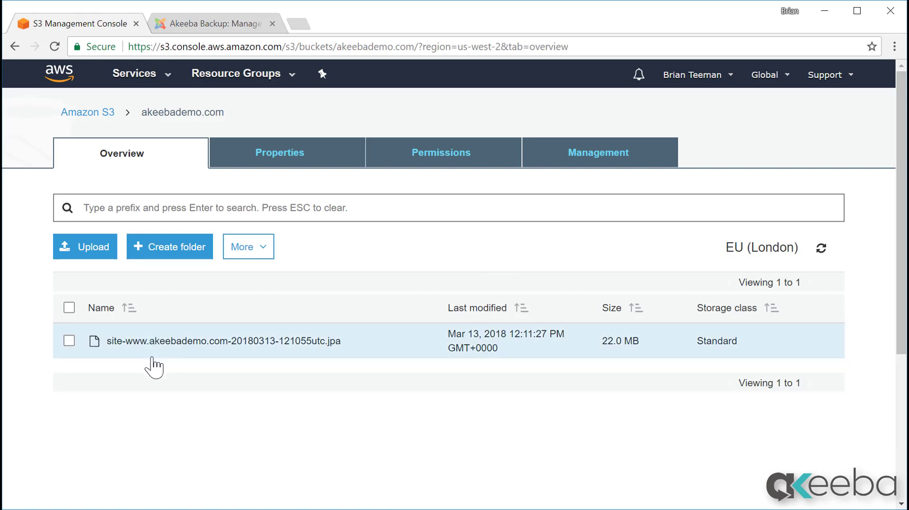